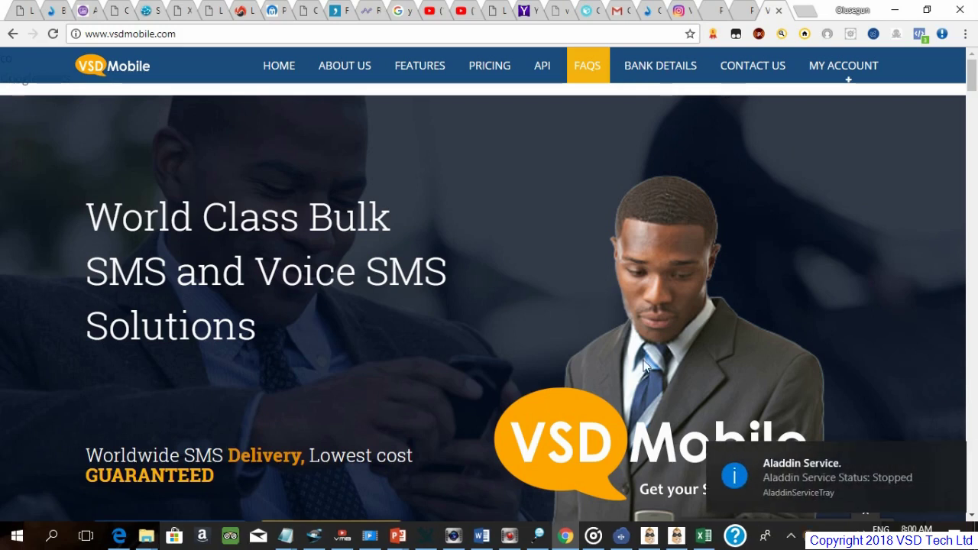
Dismiss the service status notice and reach the user login page via My Account.
mouse_move(837, 476)
click(955, 457)
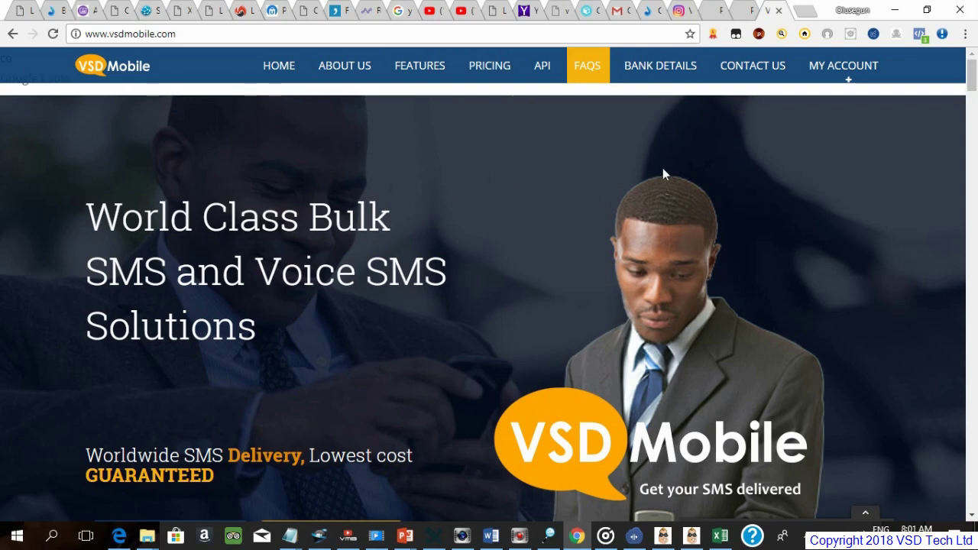
click(846, 81)
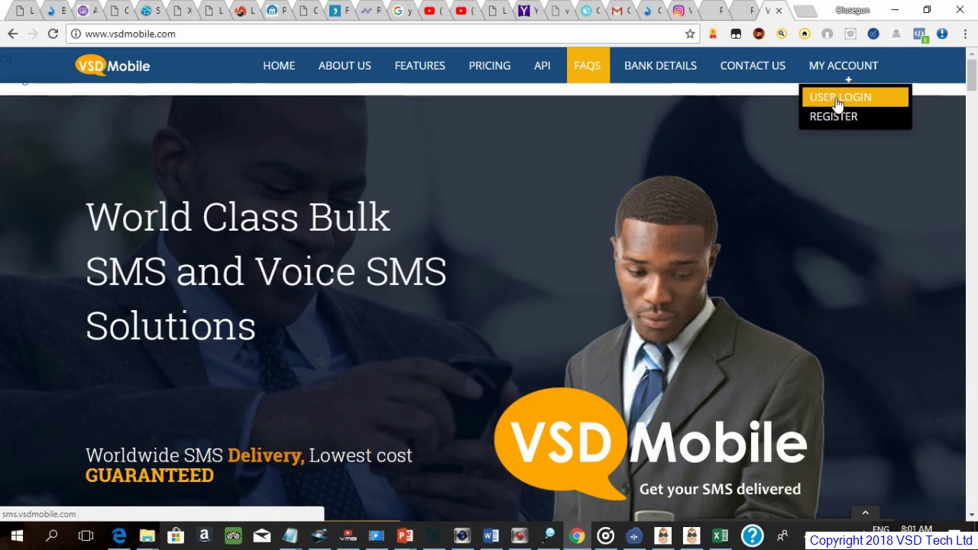
click(838, 104)
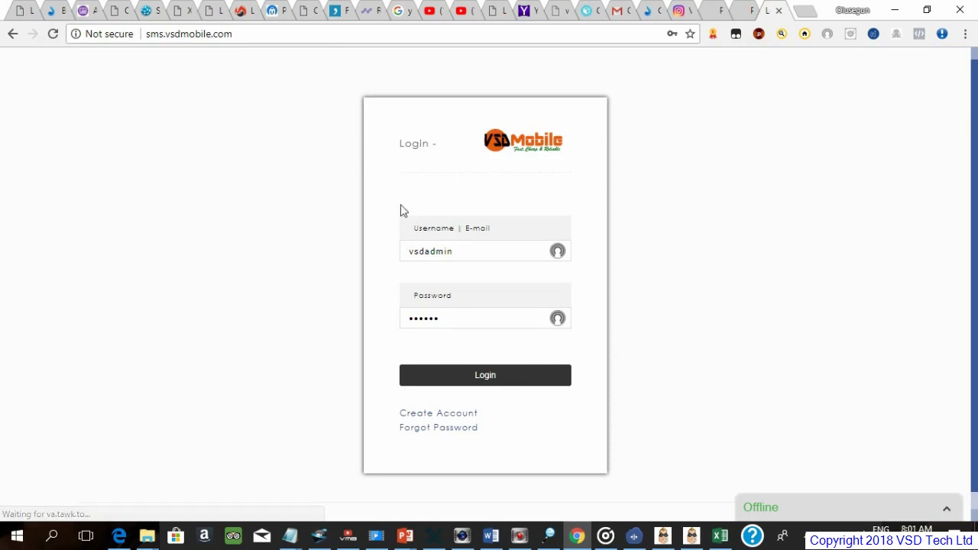
Log in with a different saved account chosen from the username autofill list.
click(457, 243)
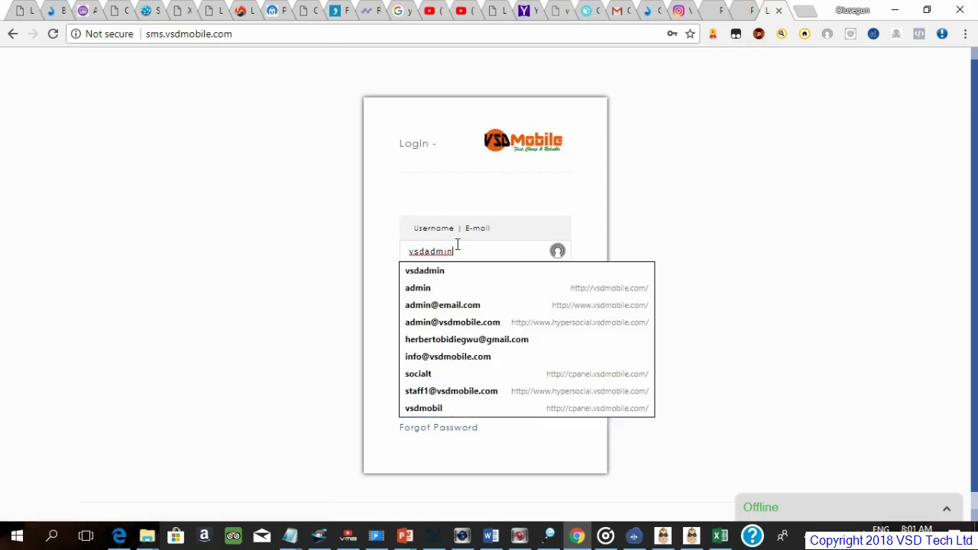
double_click(457, 244)
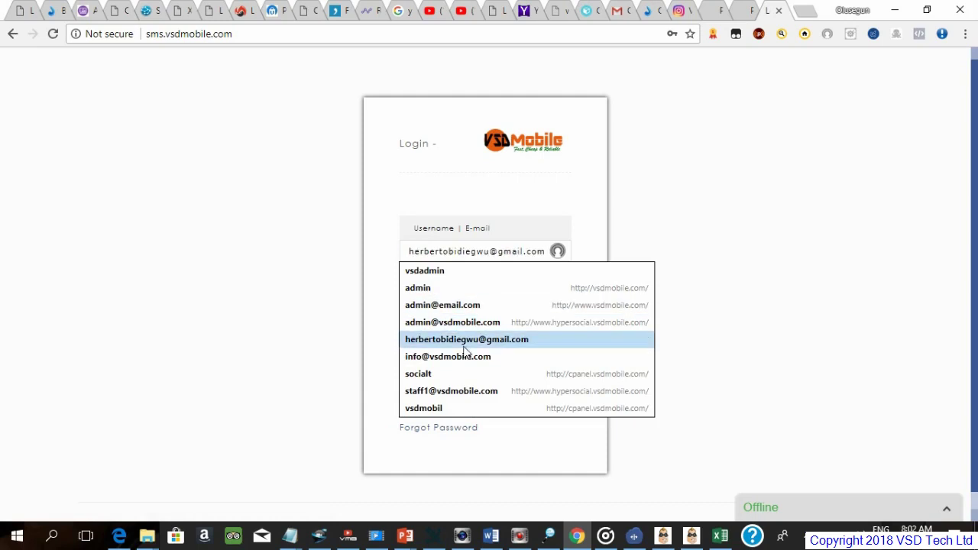
click(449, 357)
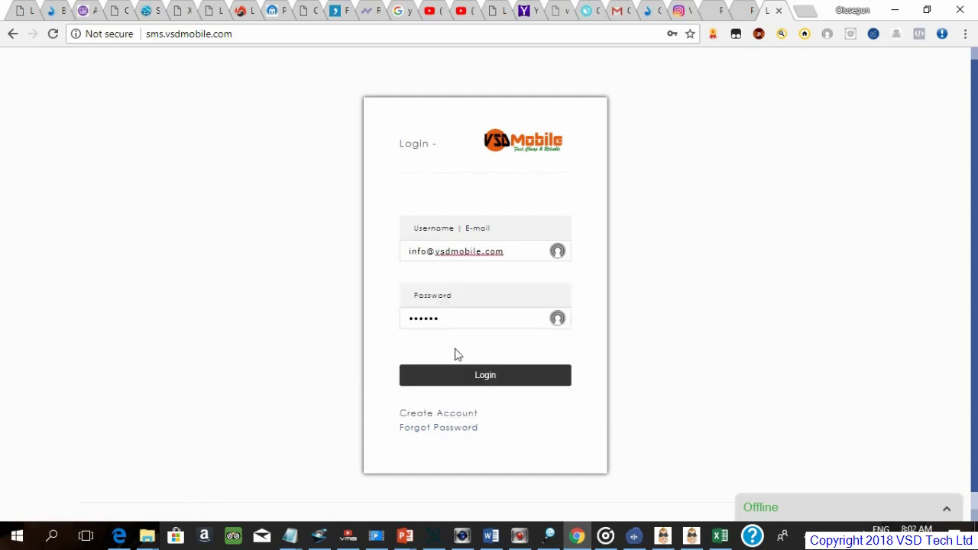
click(462, 382)
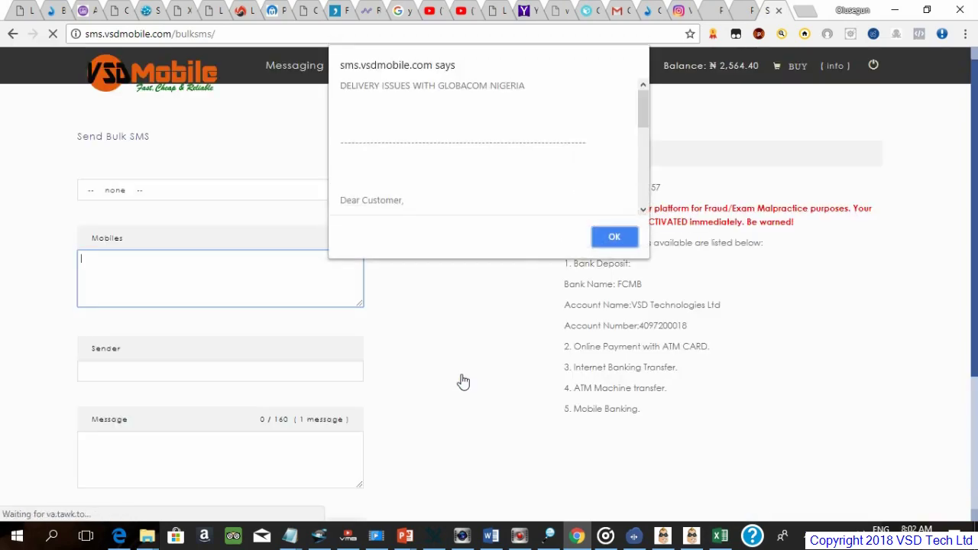
Dismiss the delivery-issues notice and browse the Messaging and Contacts menus.
click(615, 239)
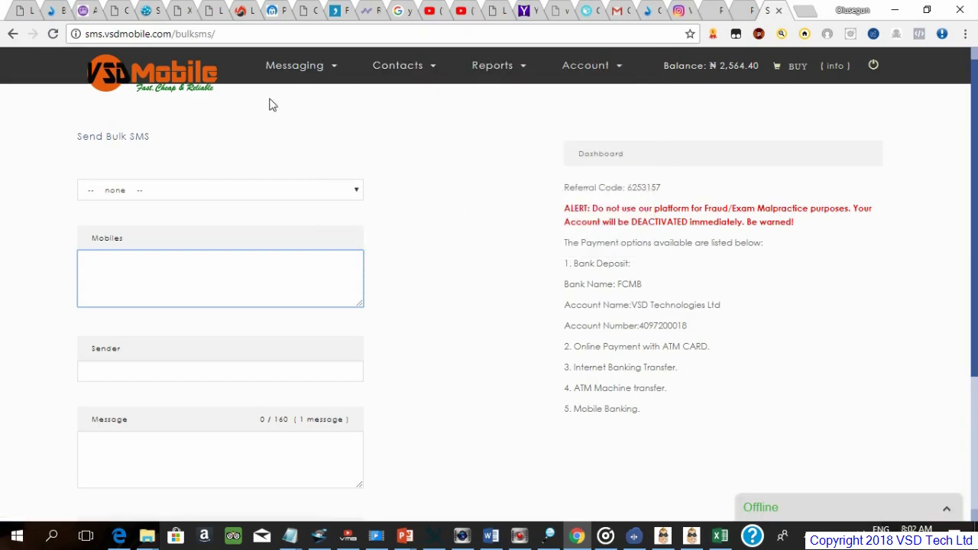
click(326, 68)
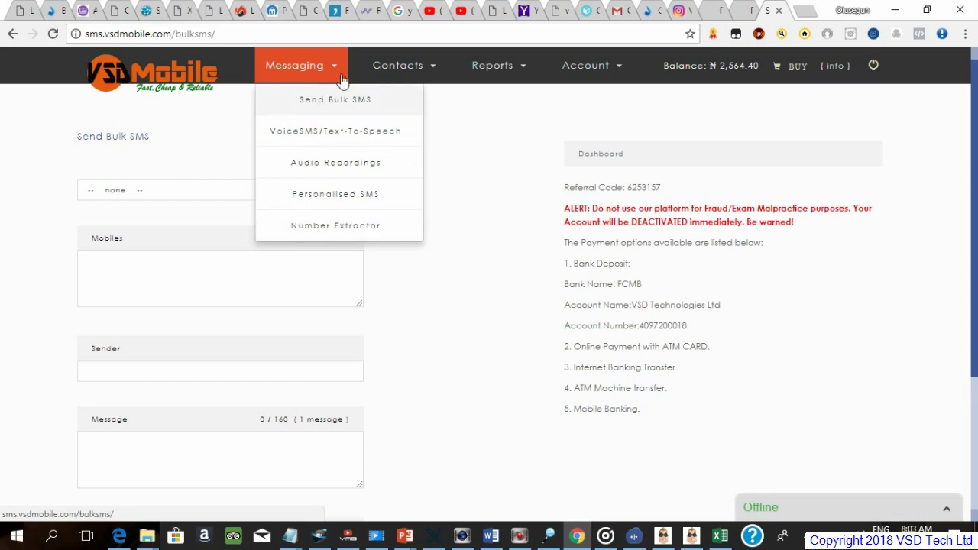
click(428, 68)
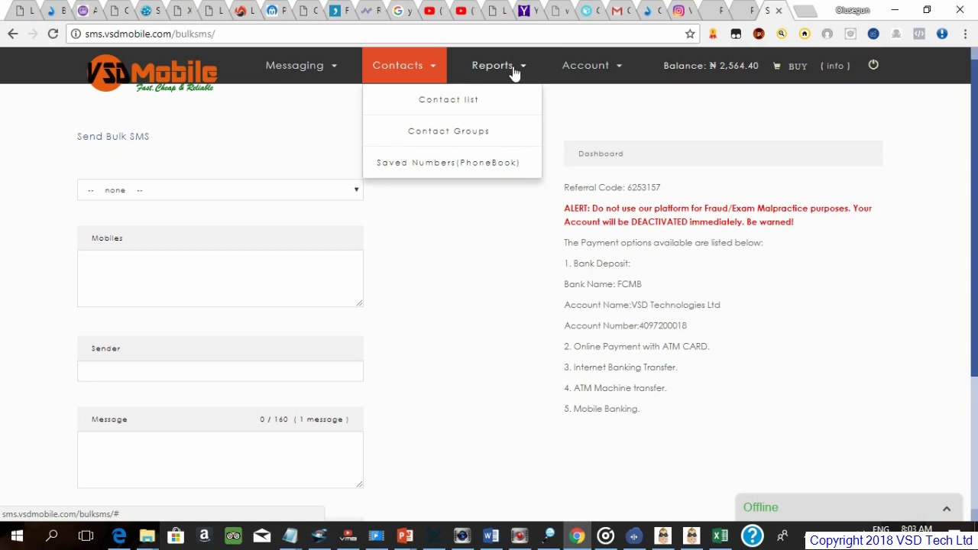
Browse the Reports menu, then show the Account menu with pricing, recharge and support.
click(484, 71)
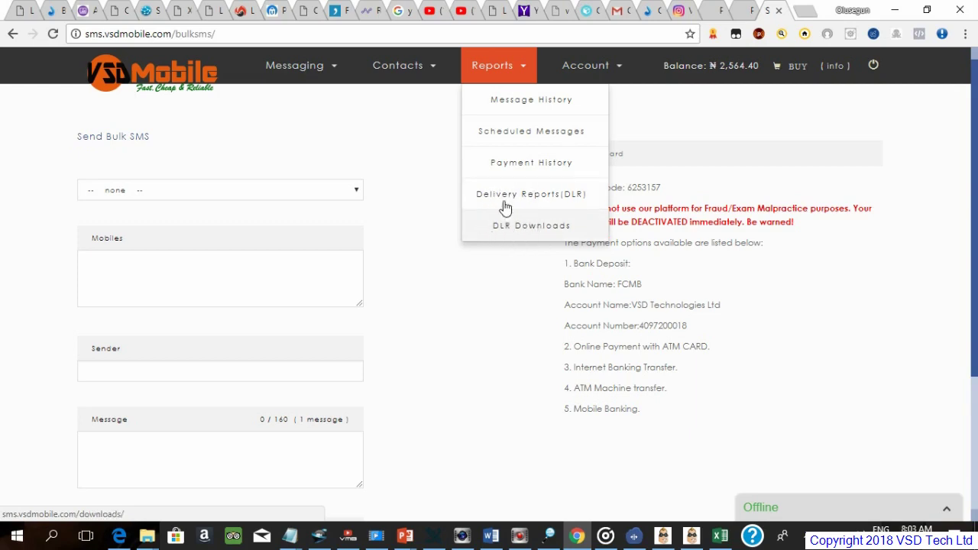
click(523, 72)
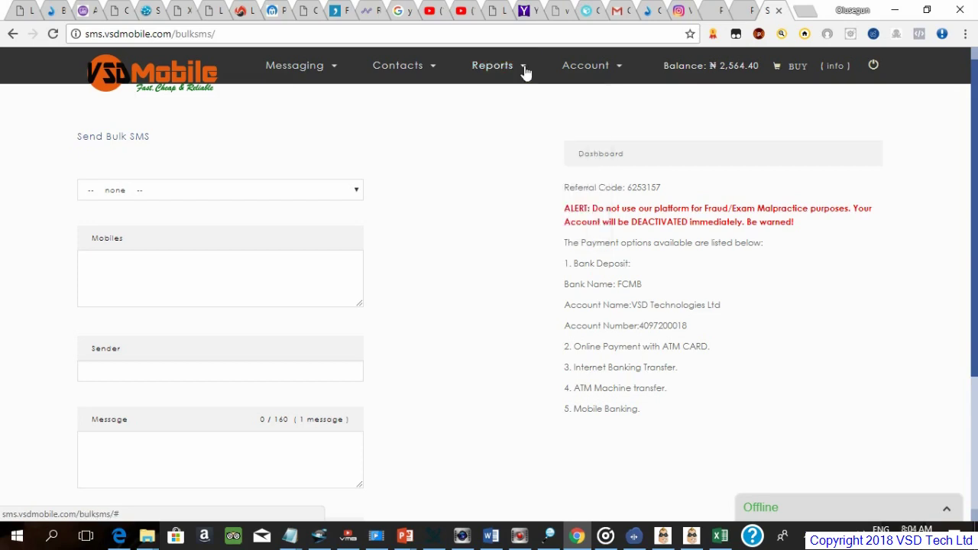
click(617, 72)
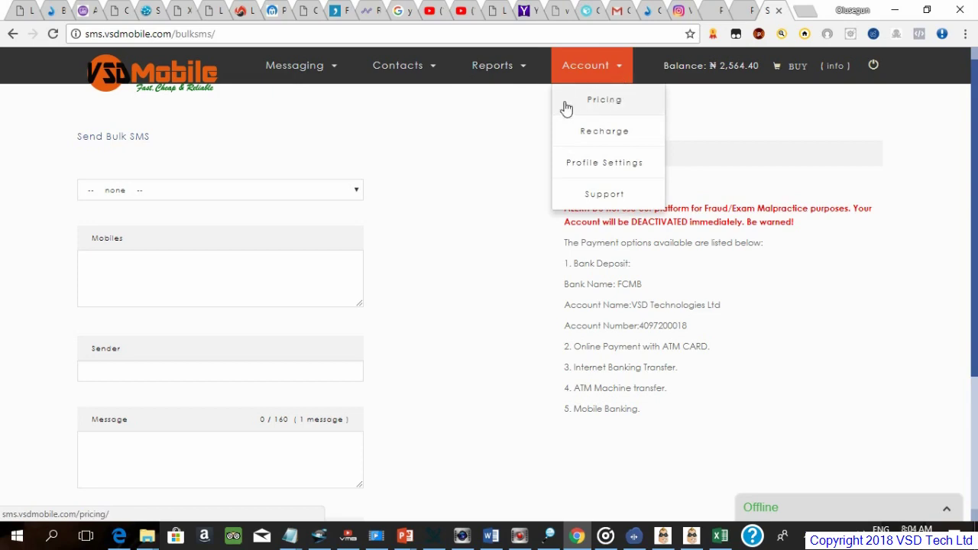
click(617, 134)
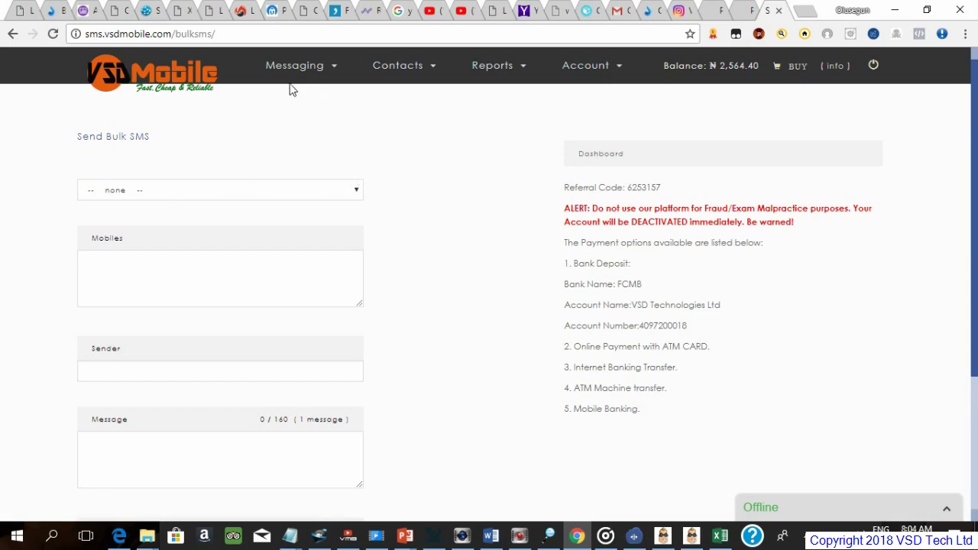
Reload the Send Bulk SMS form with contact source left at none for manual numbers.
click(323, 75)
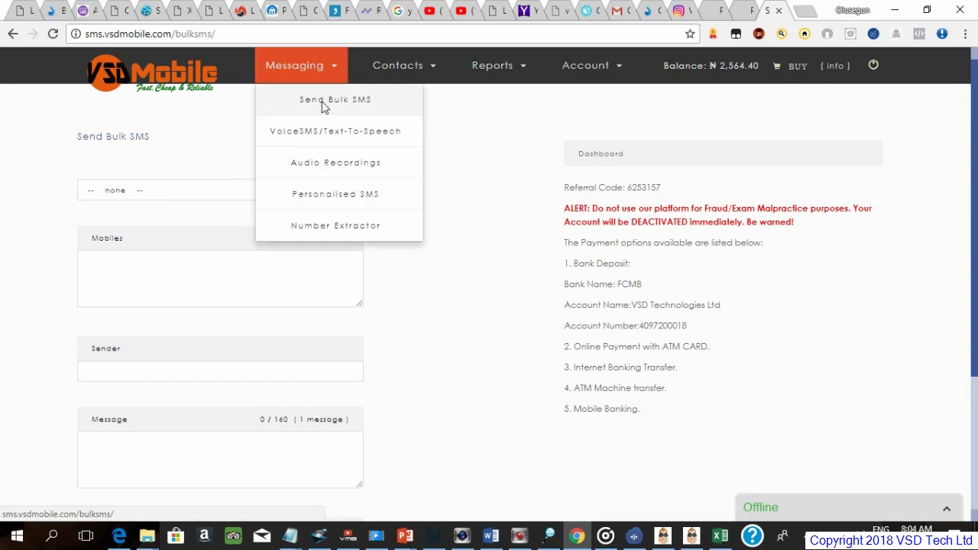
click(323, 108)
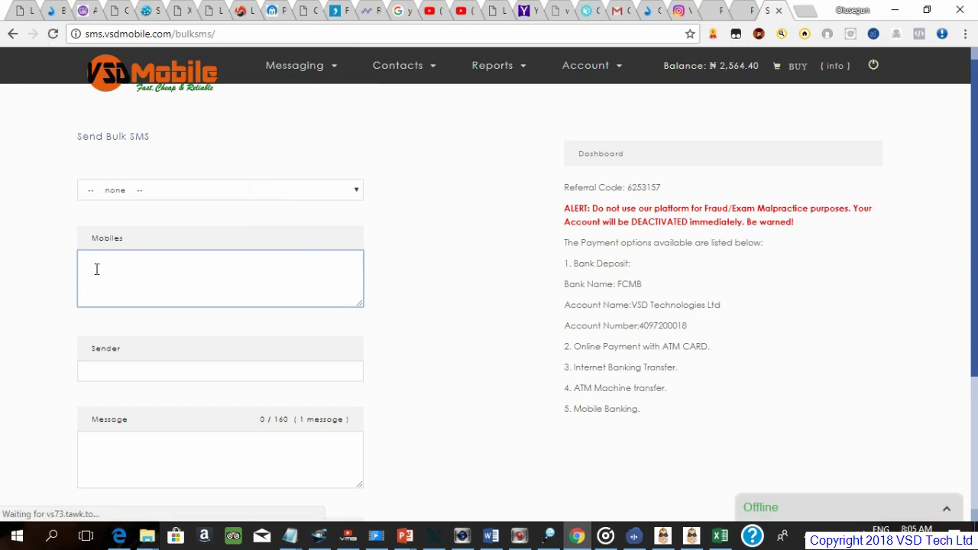
click(356, 196)
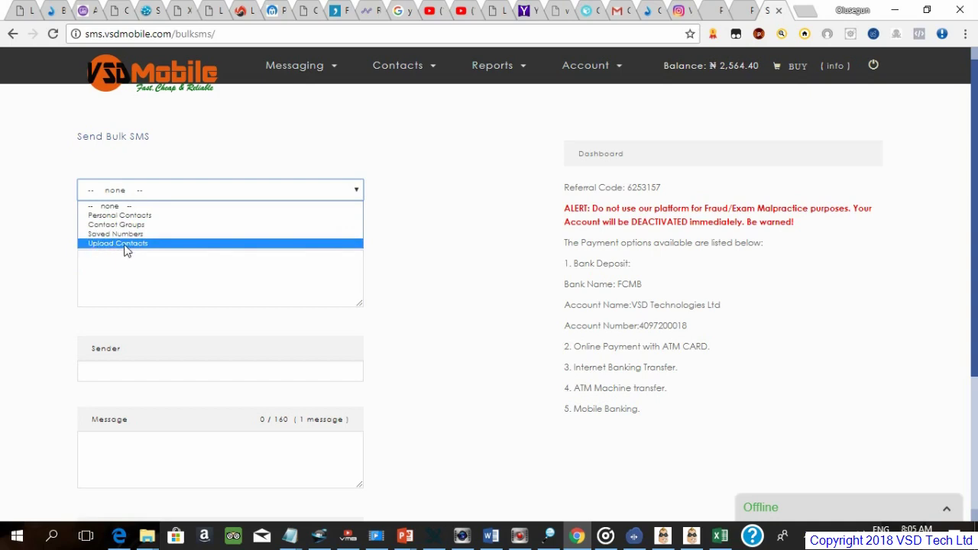
click(70, 171)
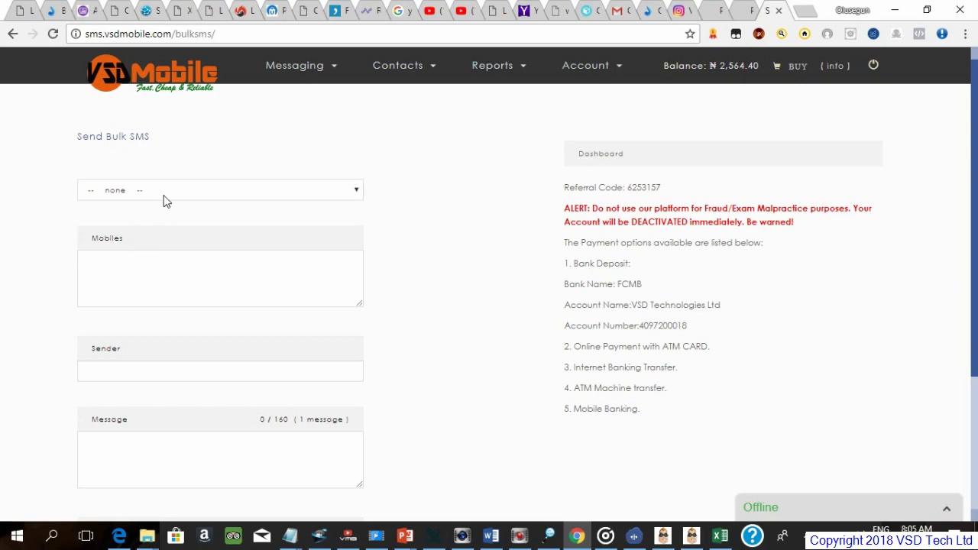
click(90, 259)
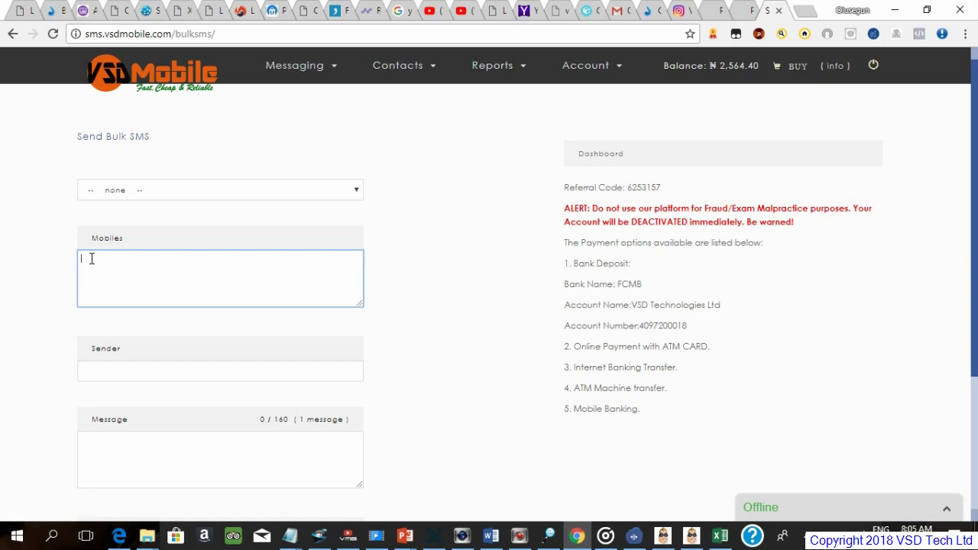
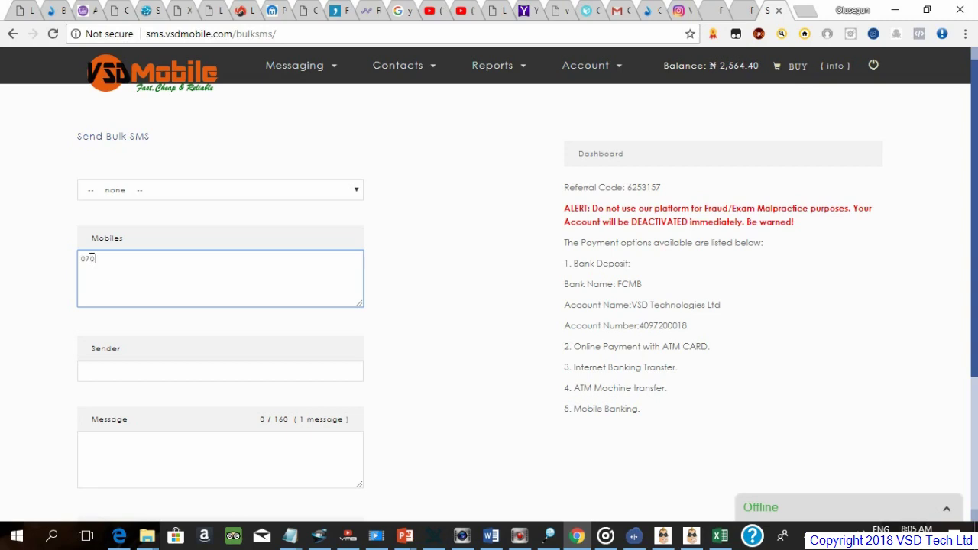
Enter the two recipient mobile numbers on separate lines of the Mobiles box.
key(Return)
Pick the saved Vsdmobile sender suggestion and capitalise it to VSDmobile.
click(92, 371)
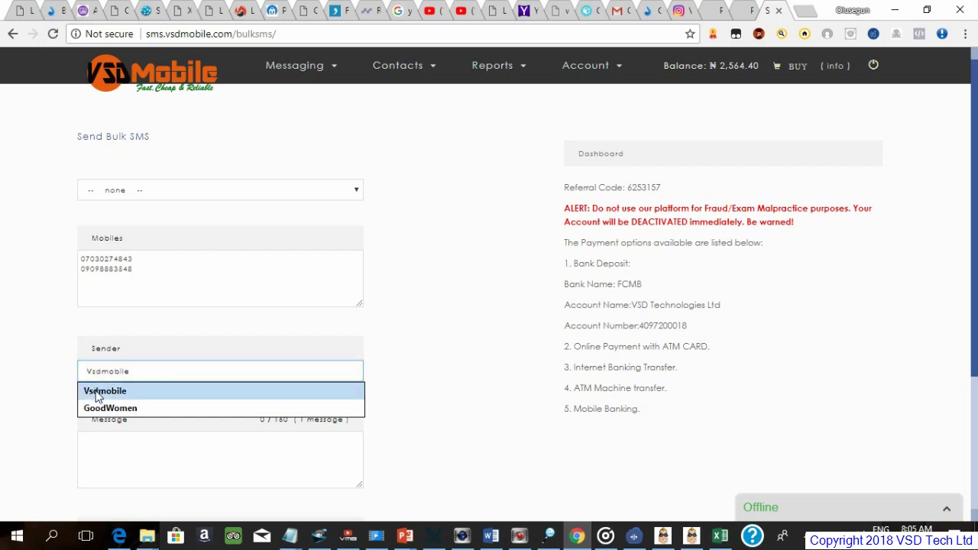
click(98, 393)
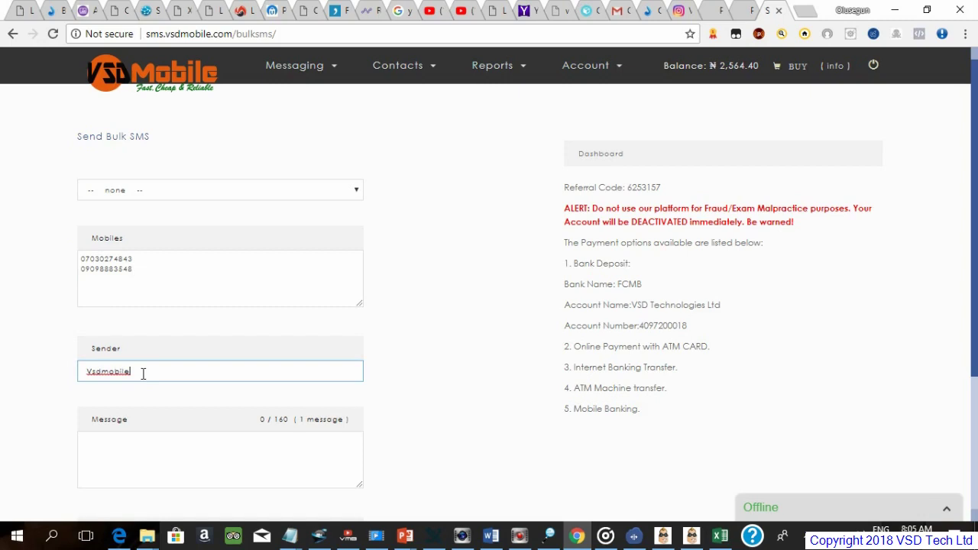
click(101, 370)
key(BackSpace)
key(BackSpace)
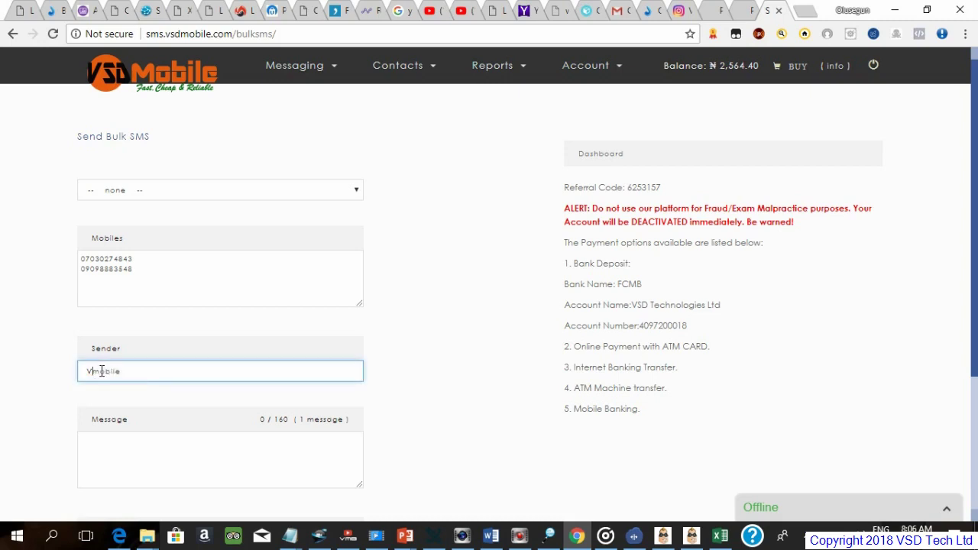
text(SD)
Type the message 'Happy Democracy Day', fixing the typos, for 19/160 characters.
click(109, 448)
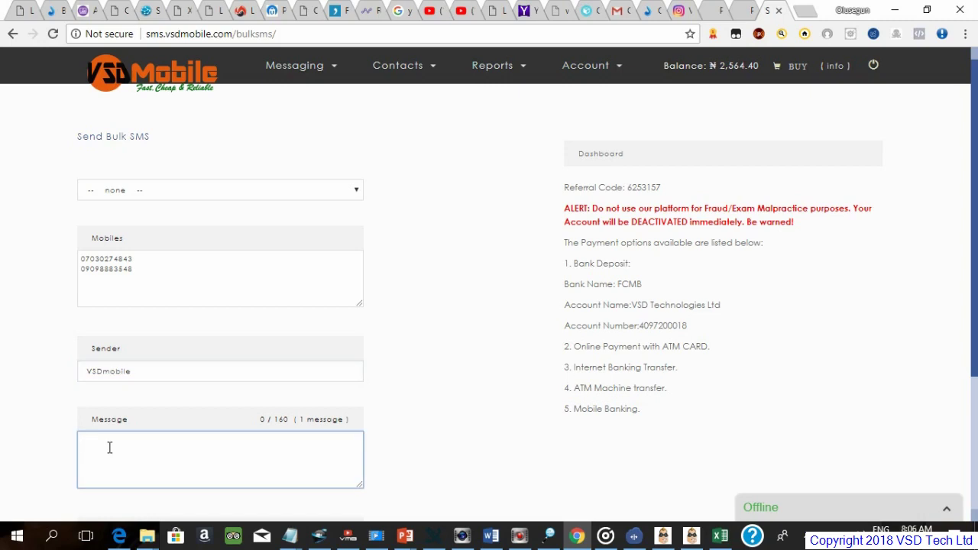
text(hAPP)
key(BackSpace)
key(BackSpace)
key(BackSpace)
key(BackSpace)
text(Ha)
text(ppy )
text(Dec)
key(BackSpace)
text(mo)
text(cracy )
text(Da)
text(y)
drag(974, 287, 964, 350)
scroll(965, 350, down, 1)
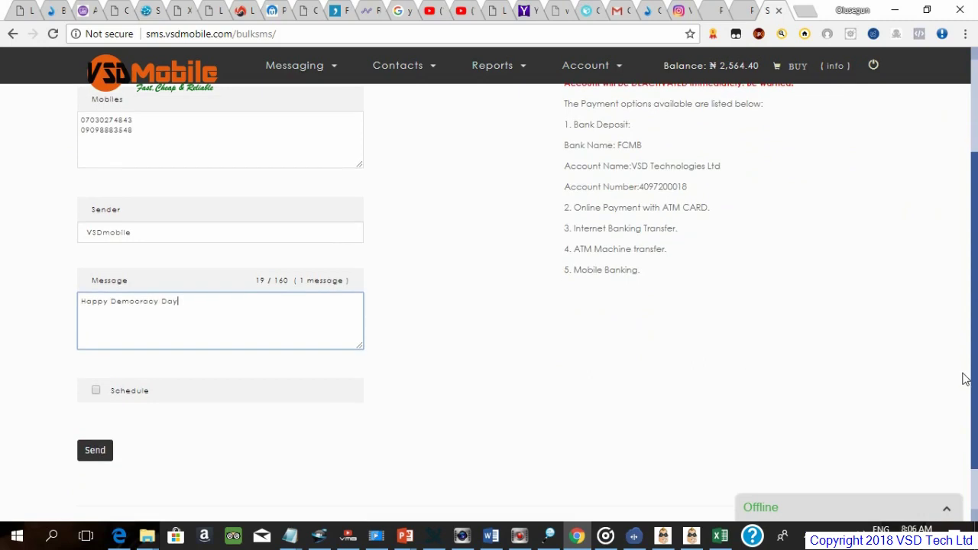
click(96, 392)
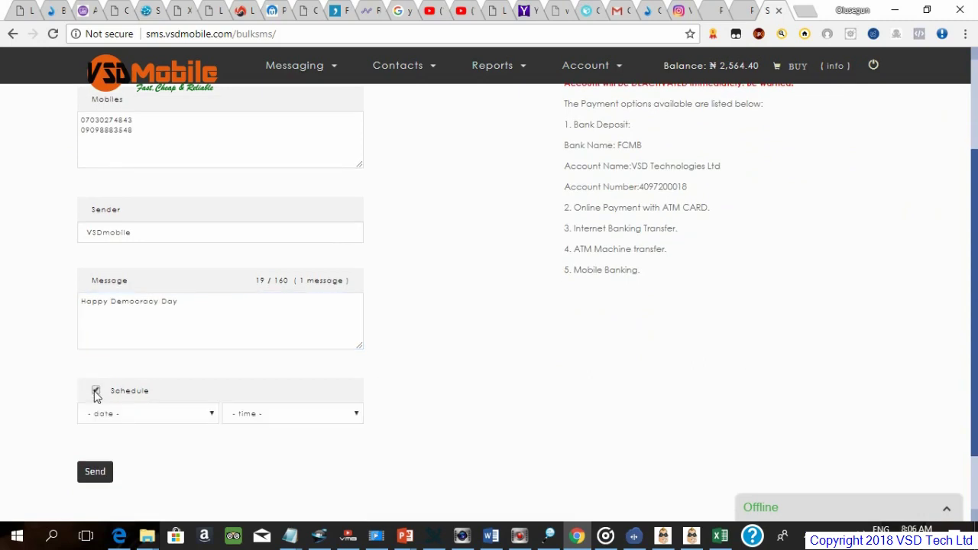
click(111, 416)
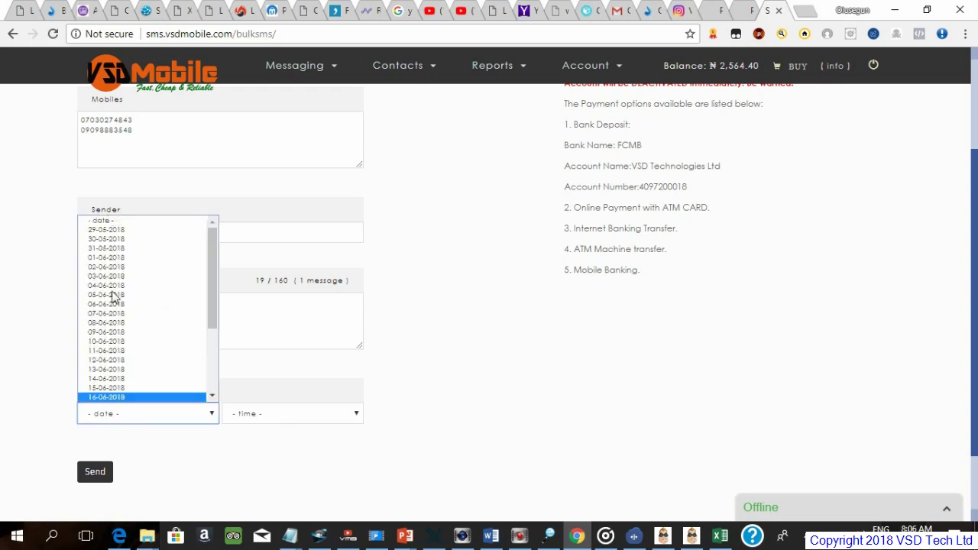
click(248, 415)
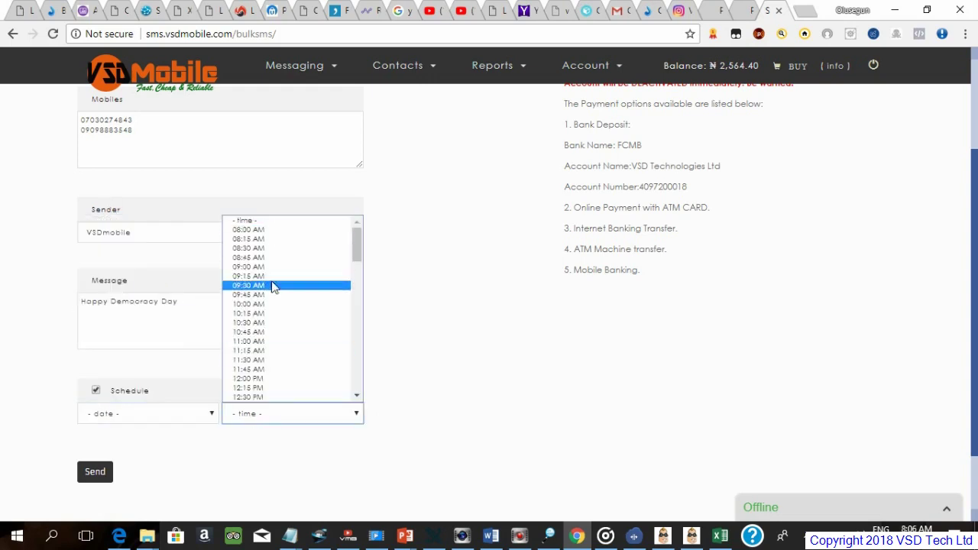
click(16, 391)
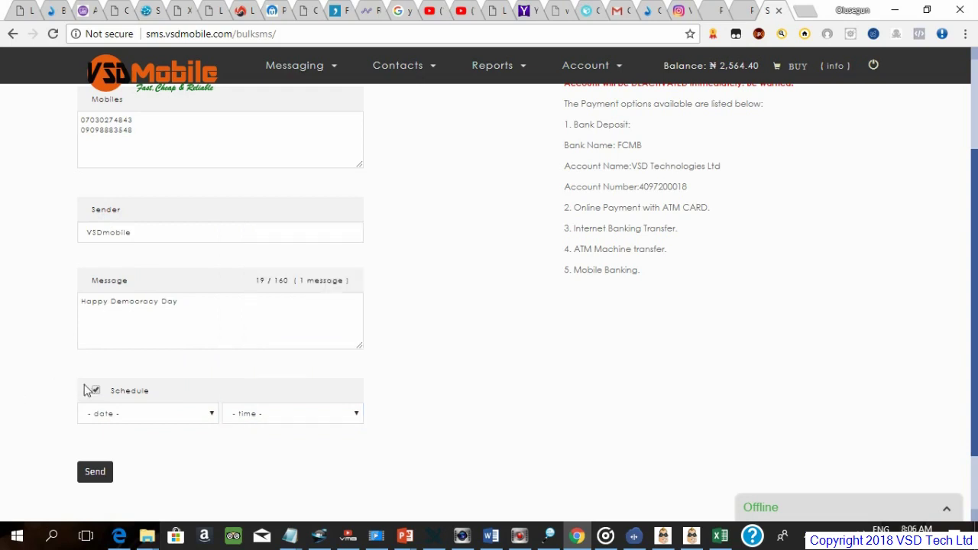
click(97, 391)
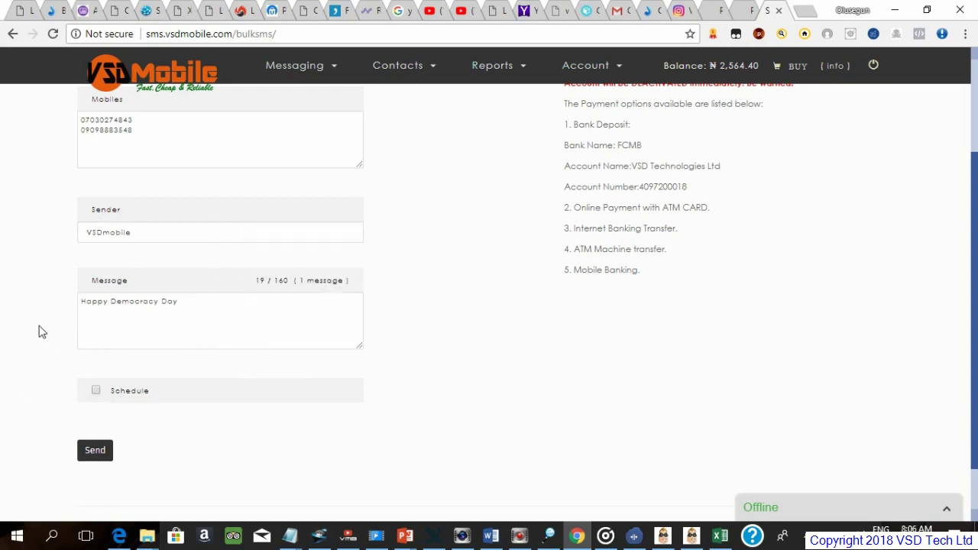
Add '!' and a second line 'From VSD Tech Ltd' to the message (39/160).
click(184, 303)
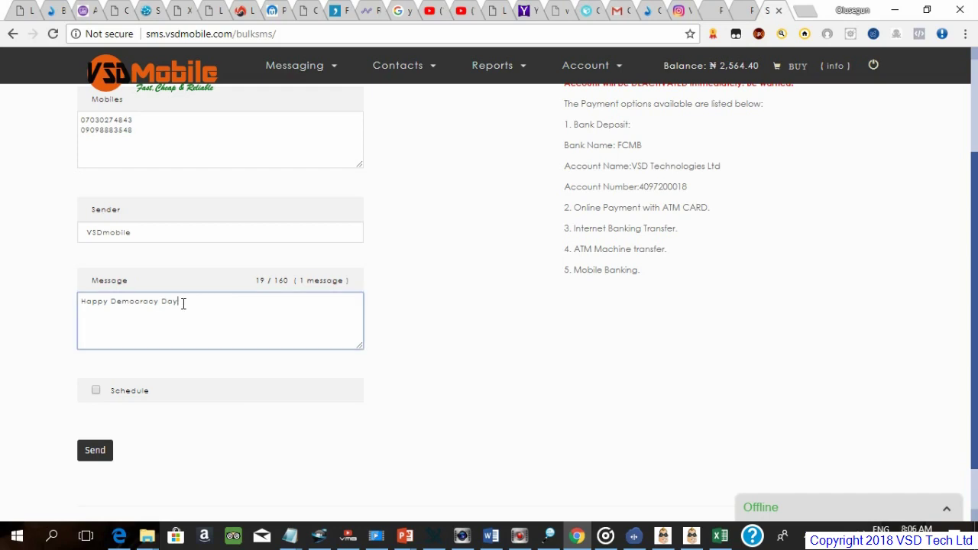
text(! )
text(F)
text(ro)
text(m )
text(V)
text(SD Tech Ltd)
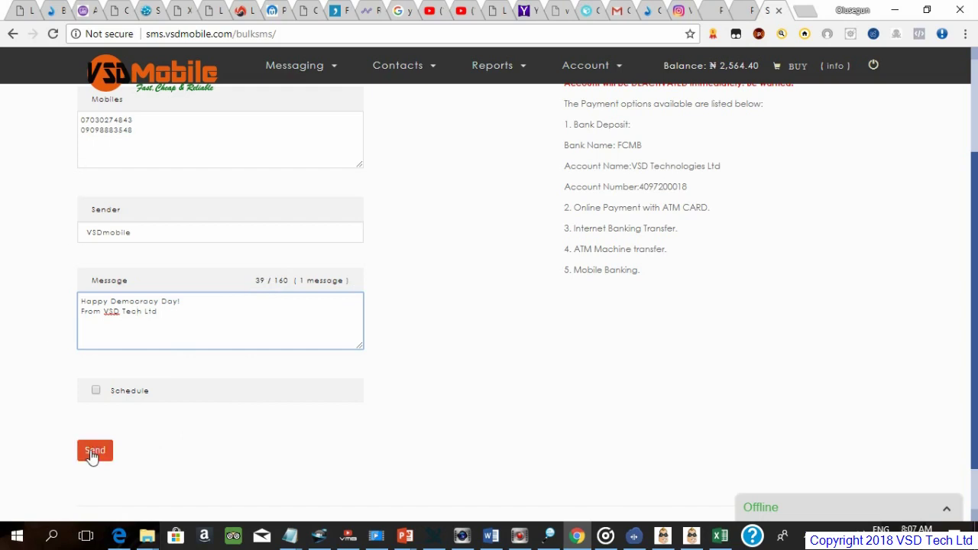
Send the message to both numbers and confirm the submit and success prompts.
click(92, 454)
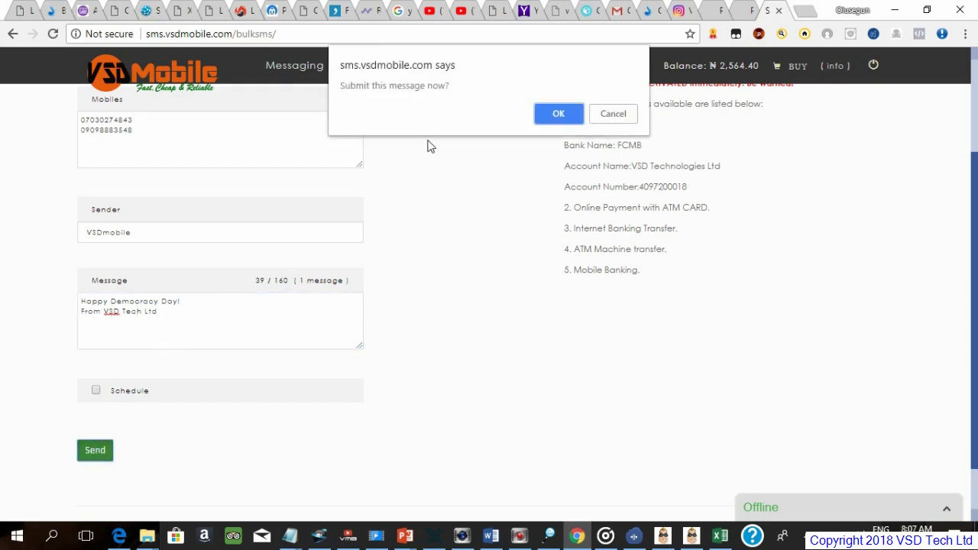
click(550, 115)
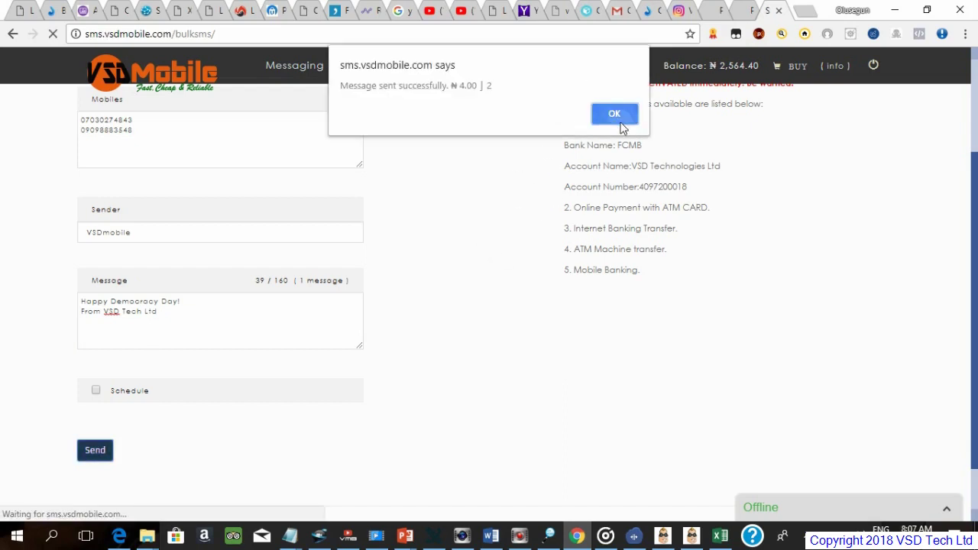
click(618, 122)
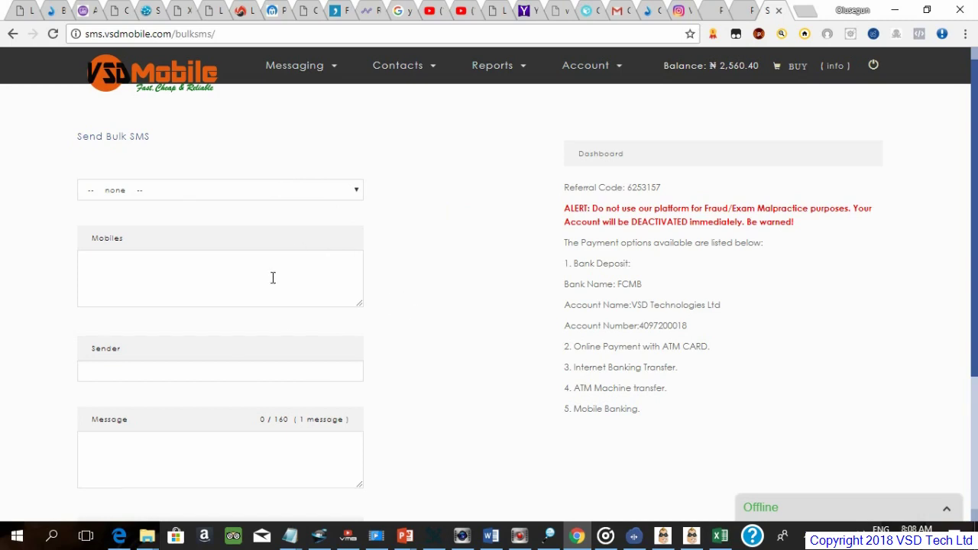
Show the Messaging menu options, including Personalized SMS and Number Extractor.
click(333, 70)
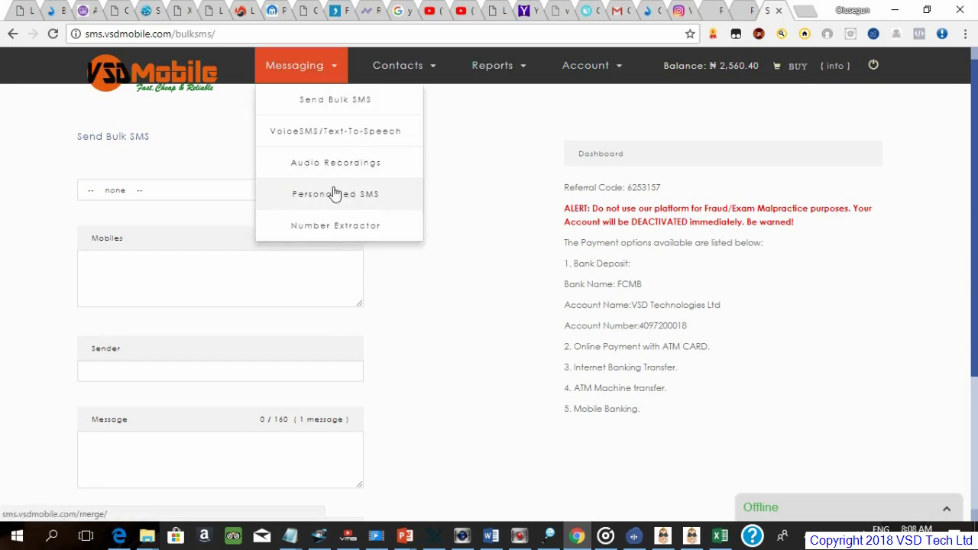